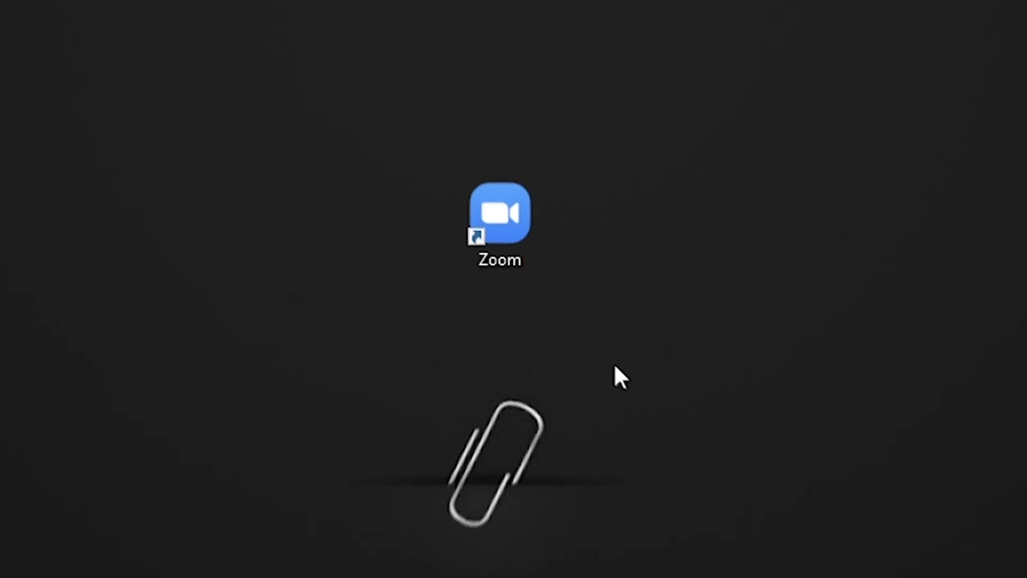
Launch Zoom and browse the Chat, Meetings and Contacts views, ending on Chat
{"action": "double_click", "coordinate": [506, 197]}
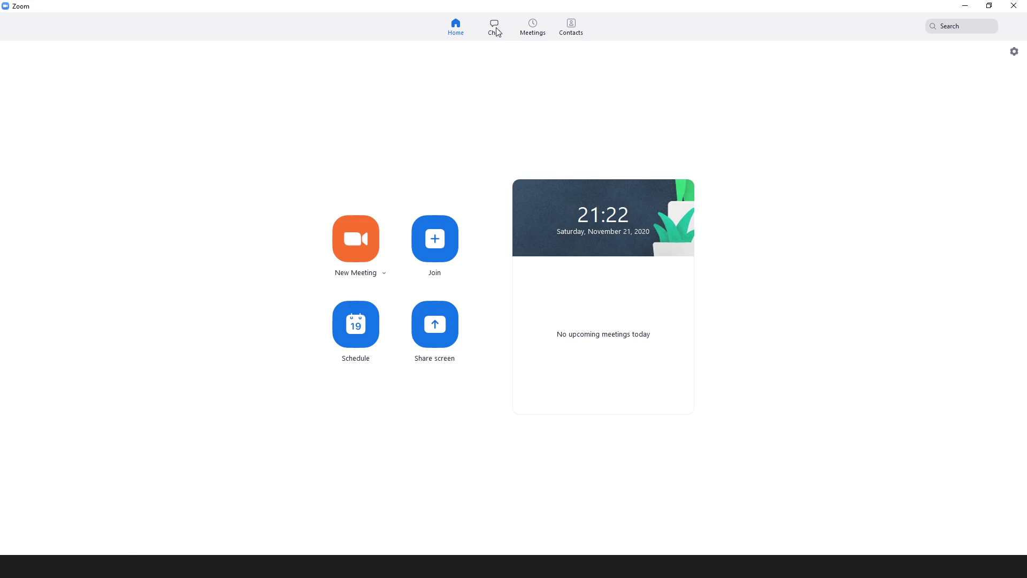
{"action": "left_click", "coordinate": [495, 27]}
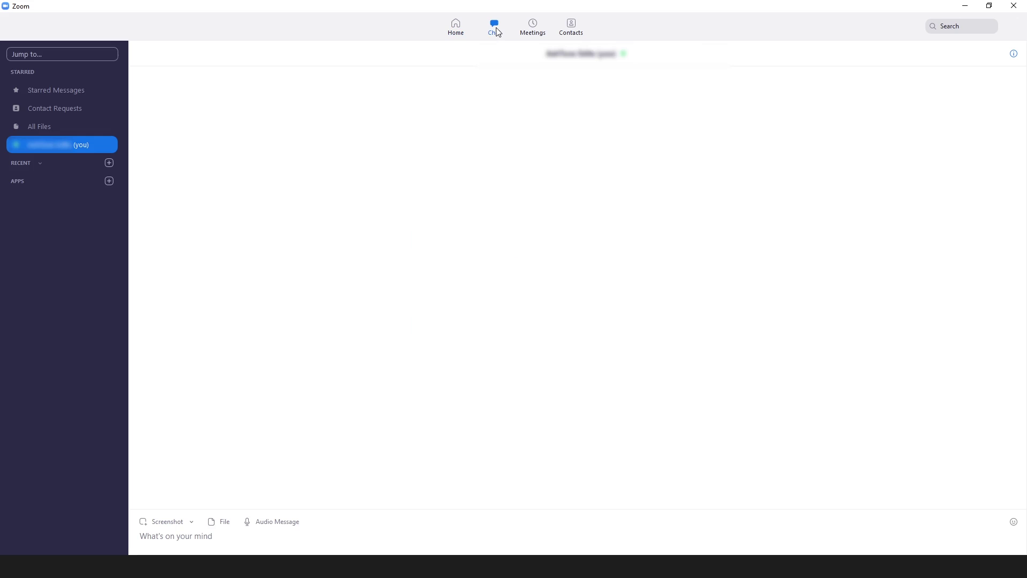
{"action": "left_click", "coordinate": [531, 29]}
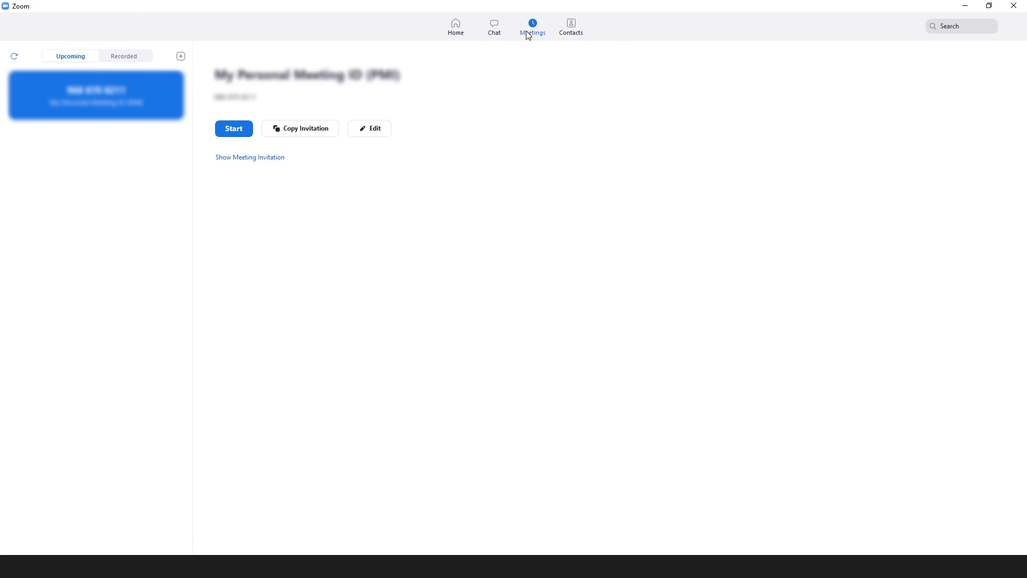
{"action": "left_click", "coordinate": [570, 36]}
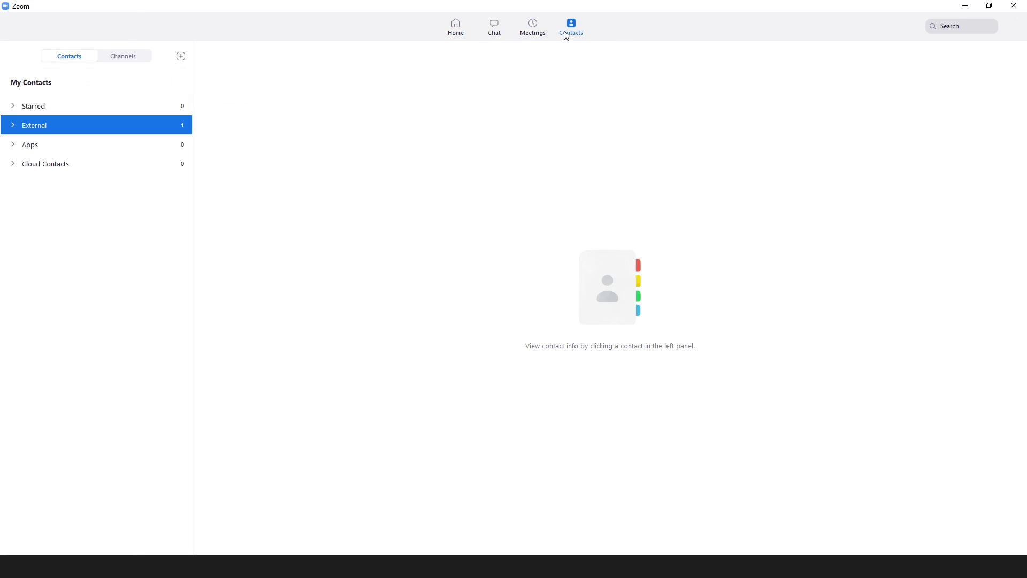
{"action": "left_click", "coordinate": [495, 31]}
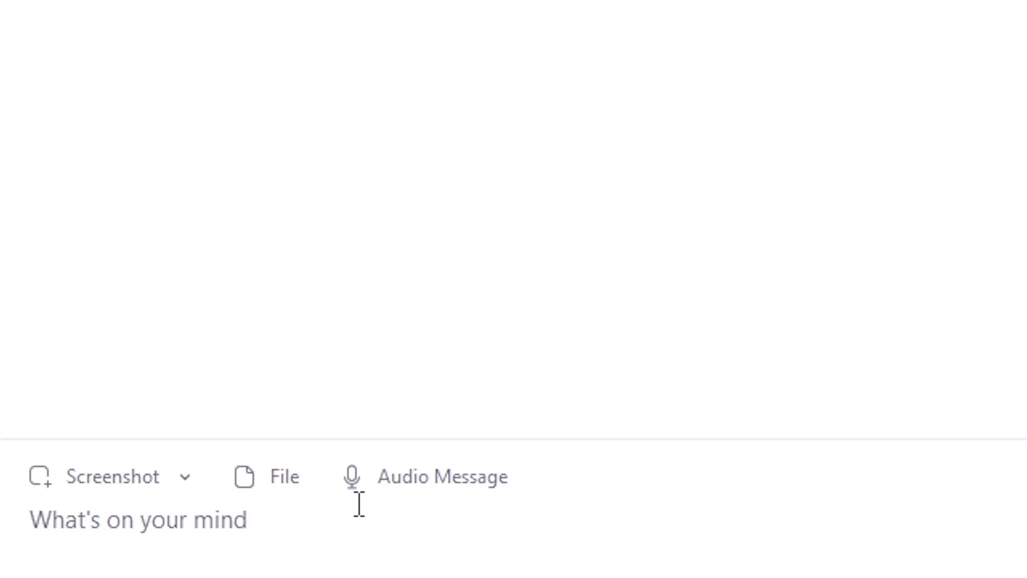
Send the message 'Hello' in the personal self-chat
{"action": "left_click", "coordinate": [358, 504]}
{"action": "type", "text": "Hello"}
{"action": "key", "text": "Return"}
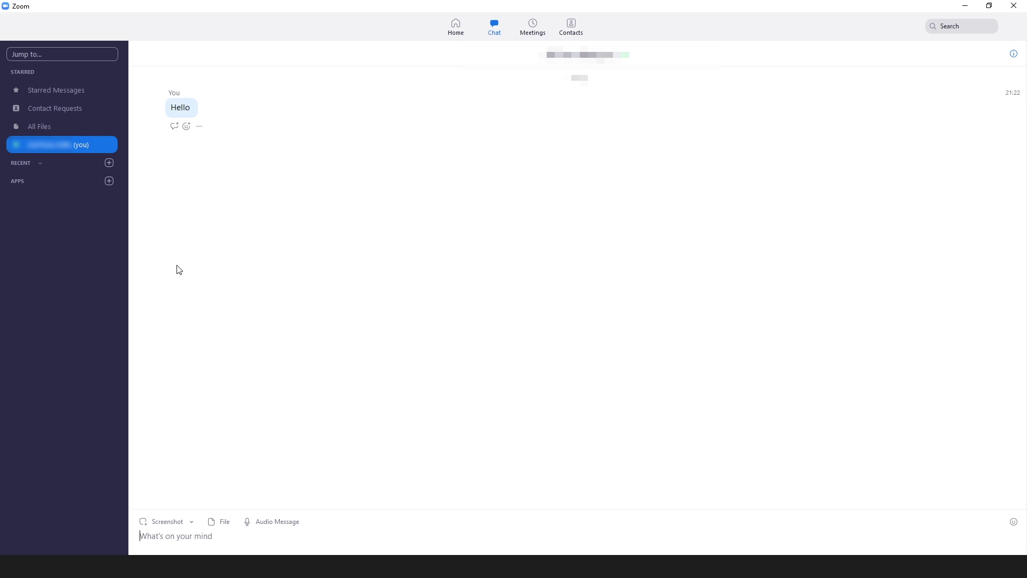
Start a new channel named 'Guys' and set it to Public
{"action": "left_click", "coordinate": [109, 164]}
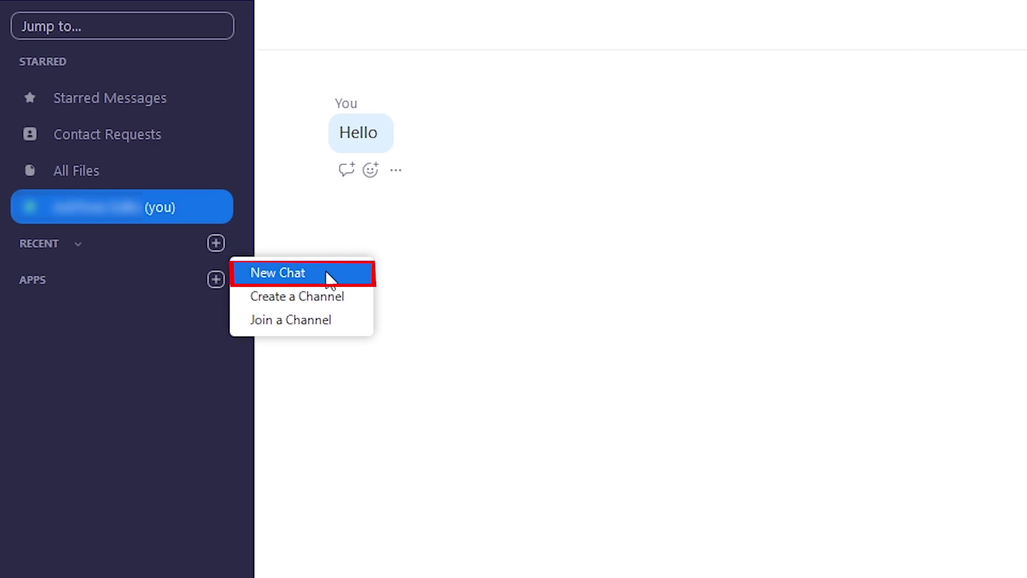
{"action": "left_click", "coordinate": [325, 300]}
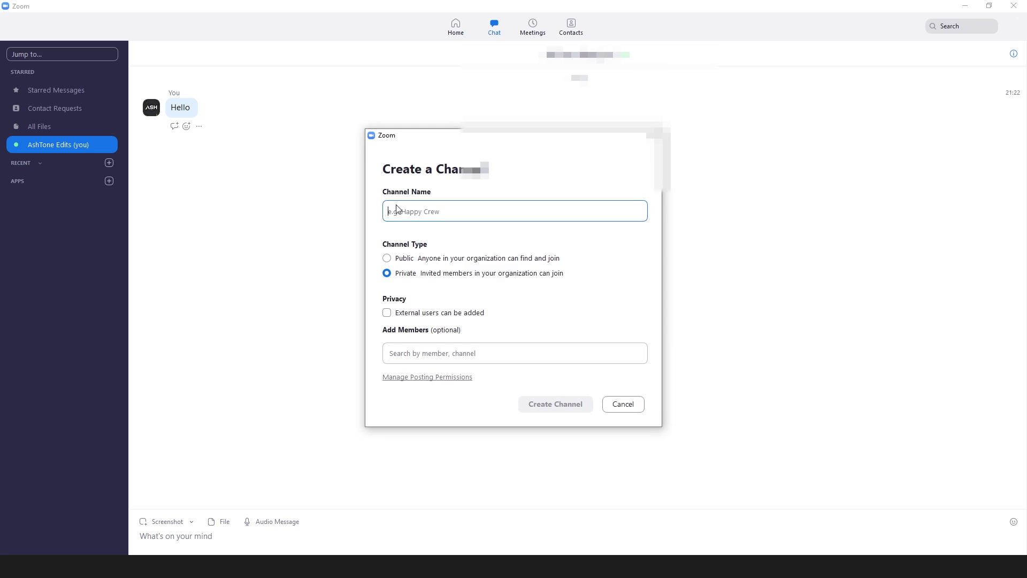
{"action": "type", "text": "Guys"}
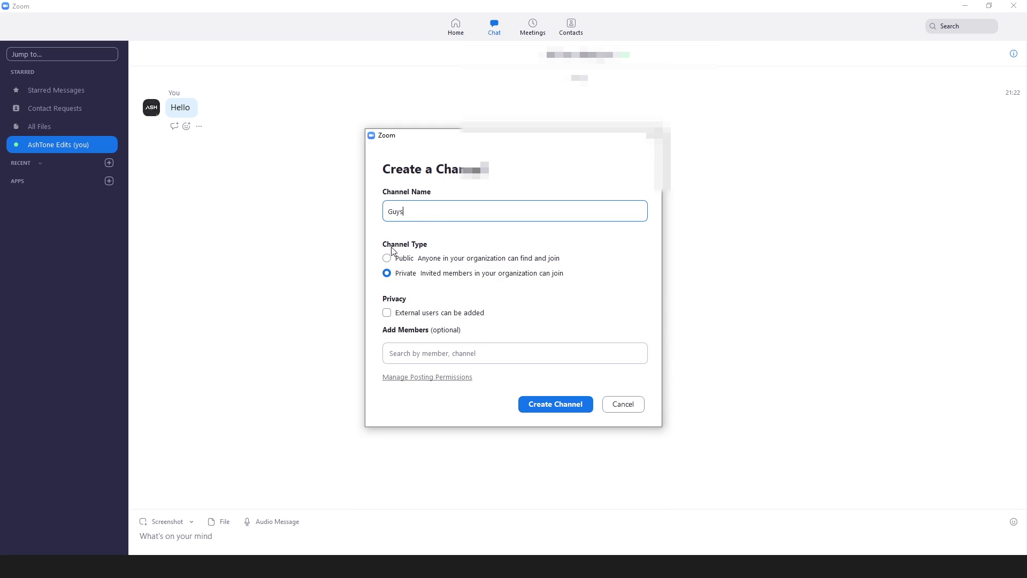
{"action": "left_click", "coordinate": [387, 259]}
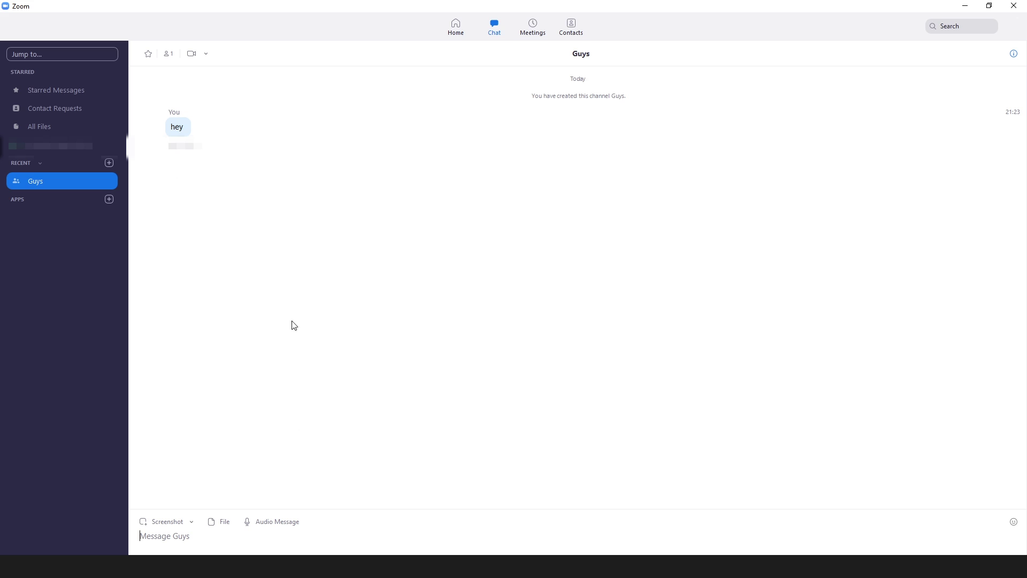
Copy the personal meeting invitation, then confirm 'Guys' is listed under Contacts' Channels
{"action": "left_click", "coordinate": [538, 32]}
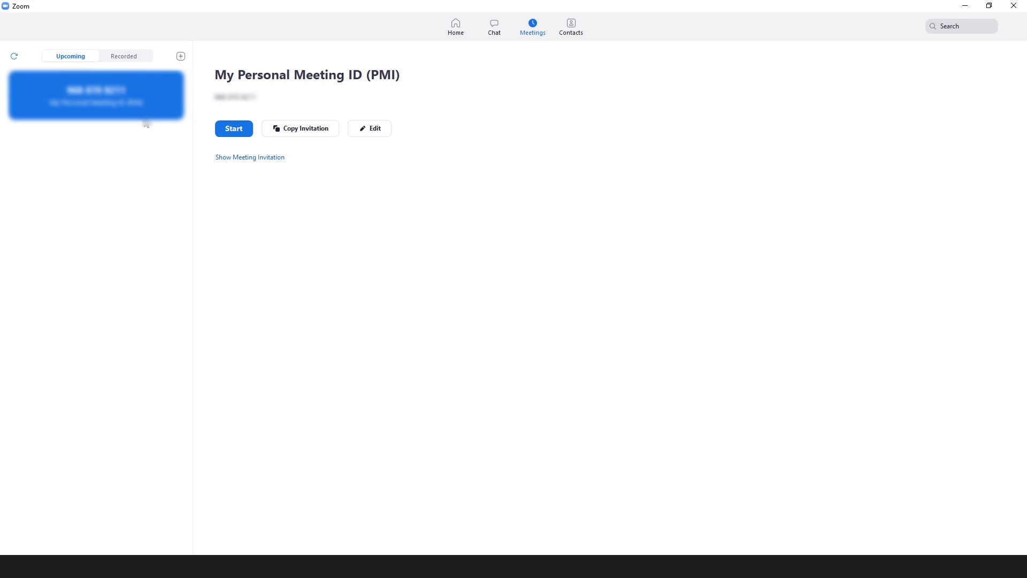
{"action": "left_click", "coordinate": [287, 131]}
{"action": "left_click", "coordinate": [571, 27]}
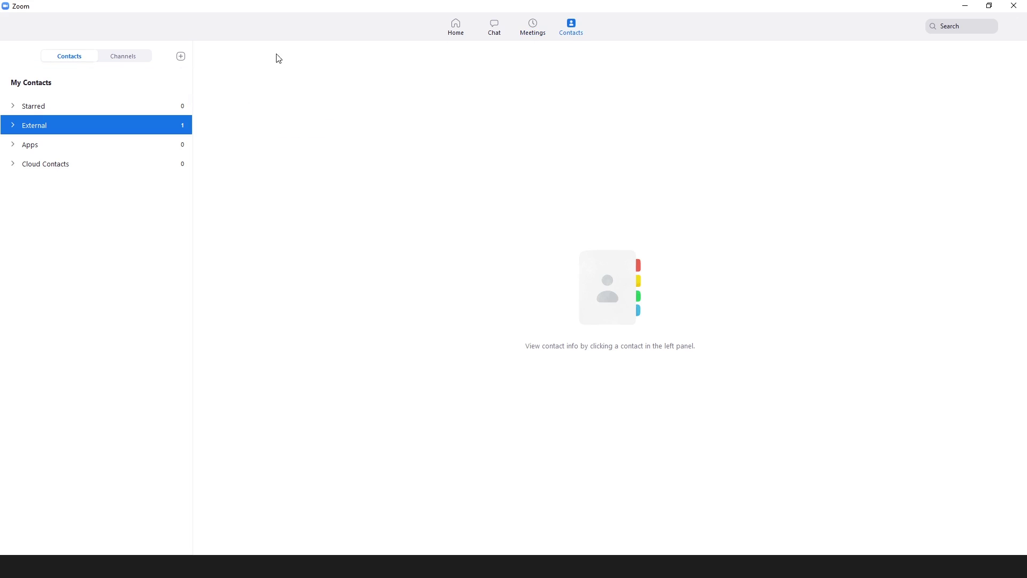
{"action": "left_click", "coordinate": [113, 62]}
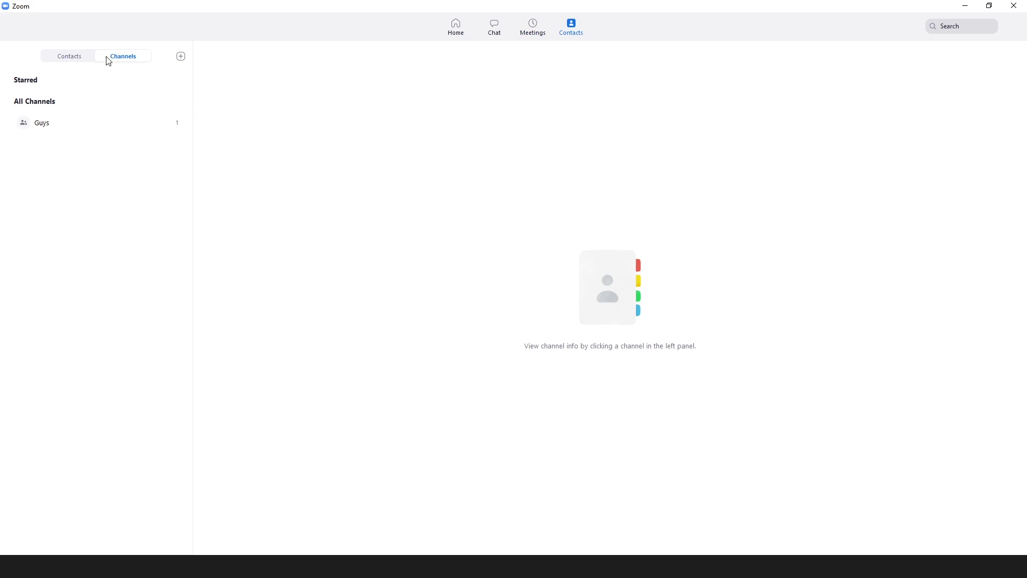
{"action": "left_click", "coordinate": [74, 58]}
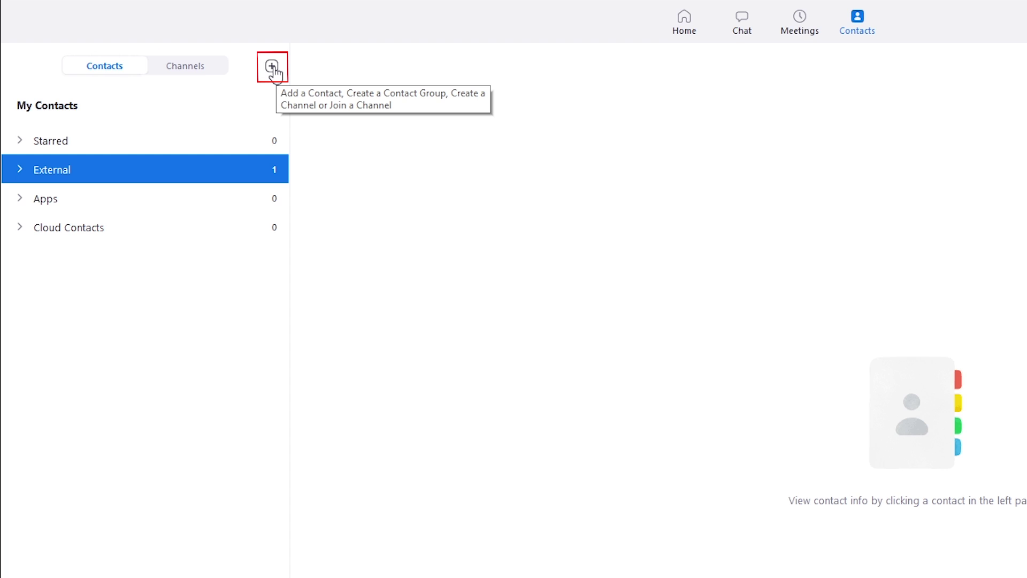
Invite a new contact by their e-mail address and dismiss the confirmation
{"action": "left_click", "coordinate": [272, 66]}
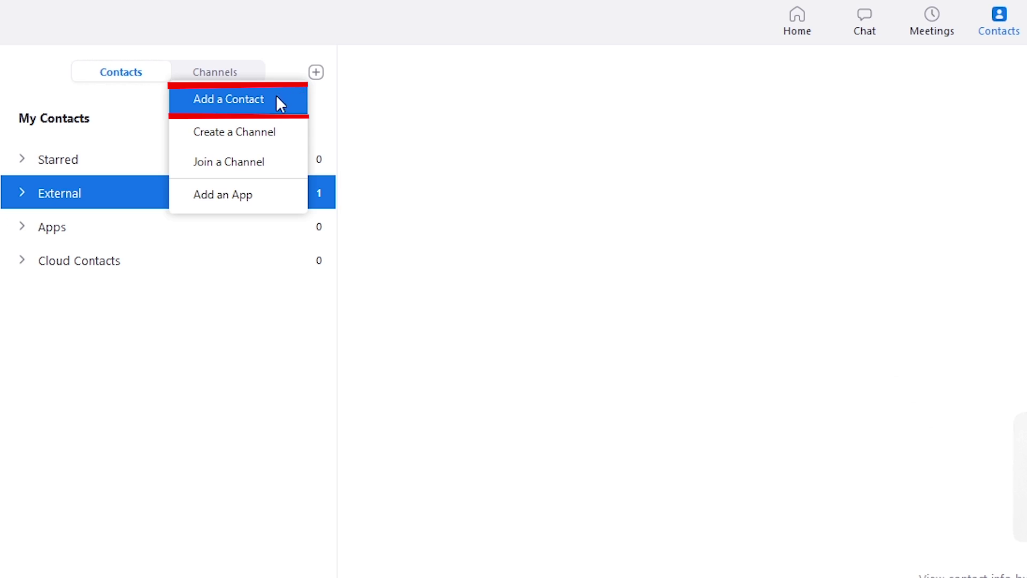
{"action": "left_click", "coordinate": [231, 93]}
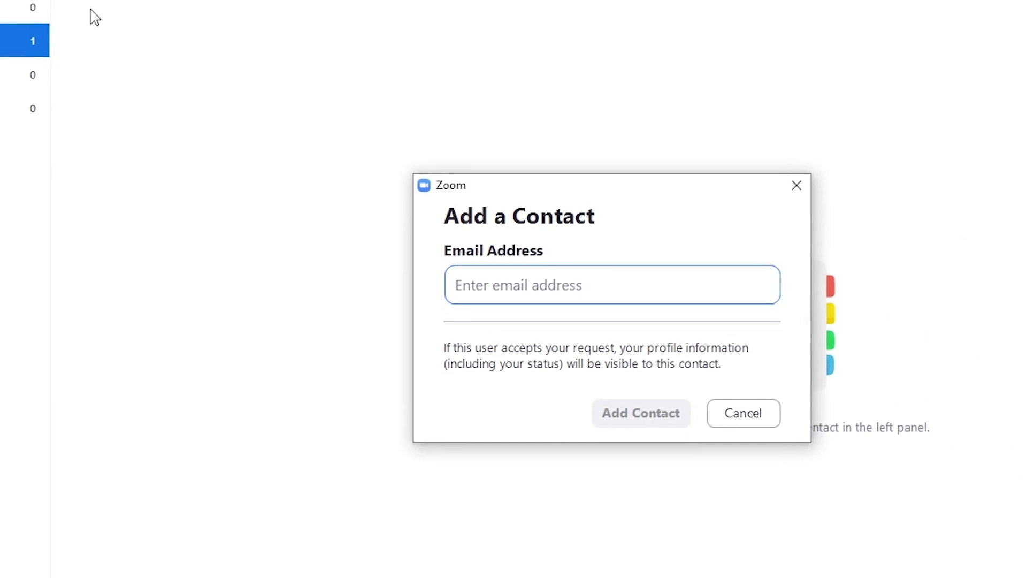
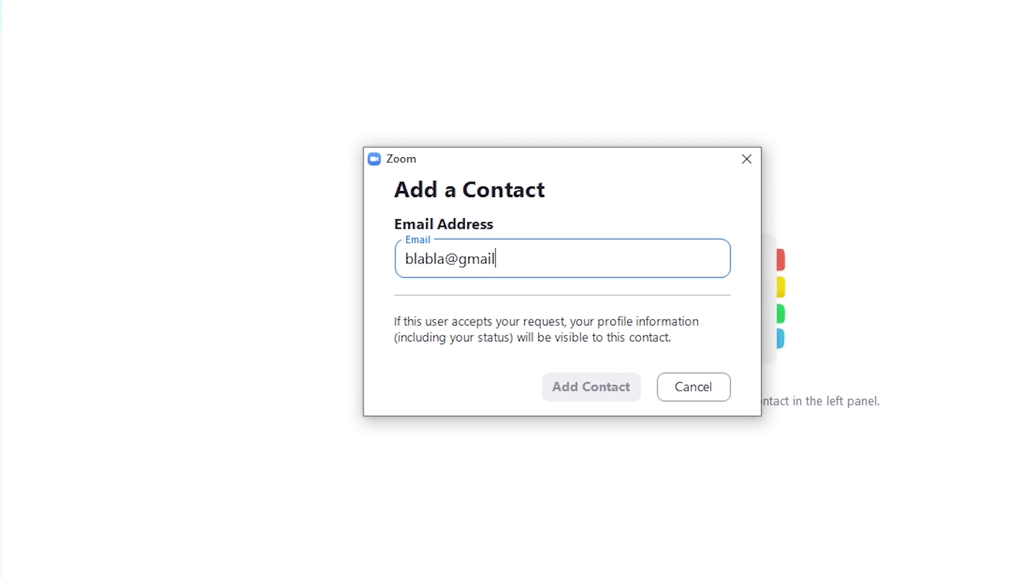
{"action": "key", "text": "Return"}
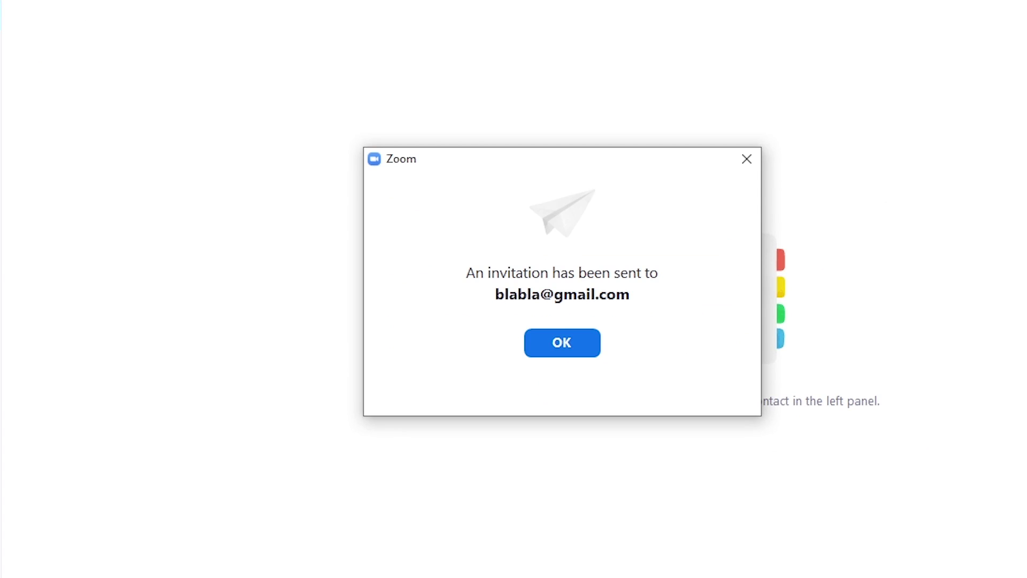
{"action": "left_click", "coordinate": [564, 342]}
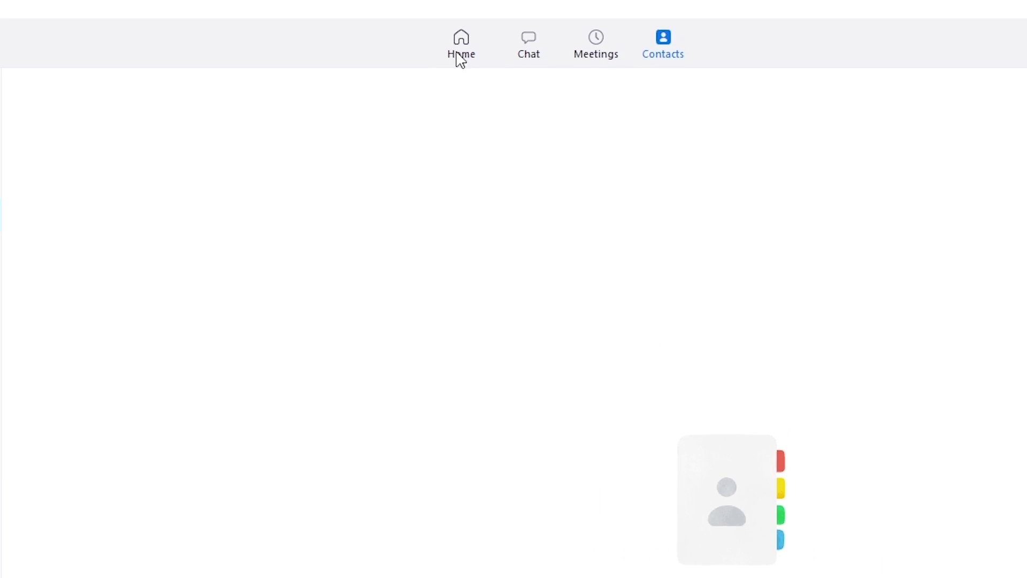
Return to Home and open Settings from the profile menu
{"action": "left_click", "coordinate": [462, 49]}
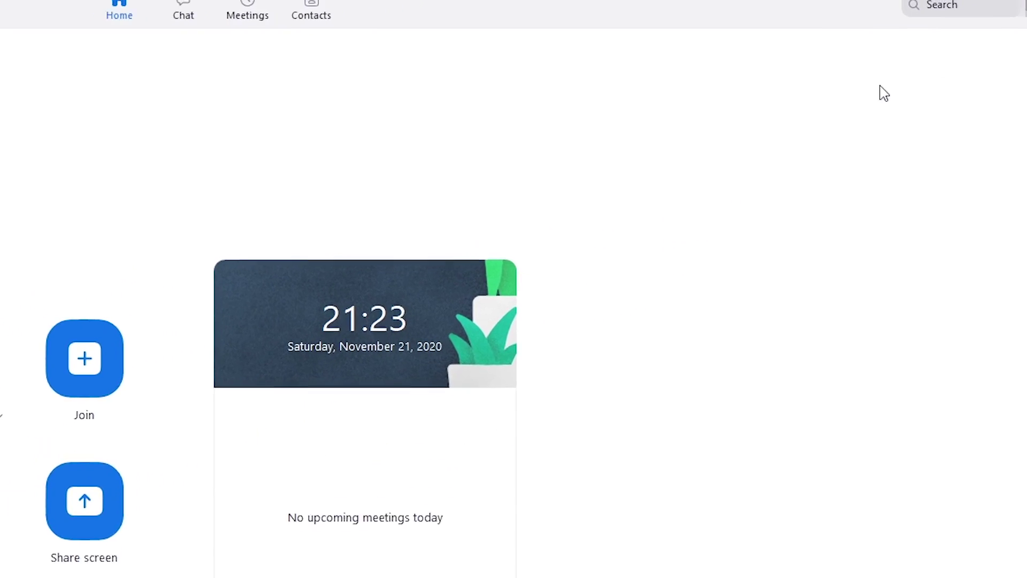
{"action": "left_click", "coordinate": [992, 28]}
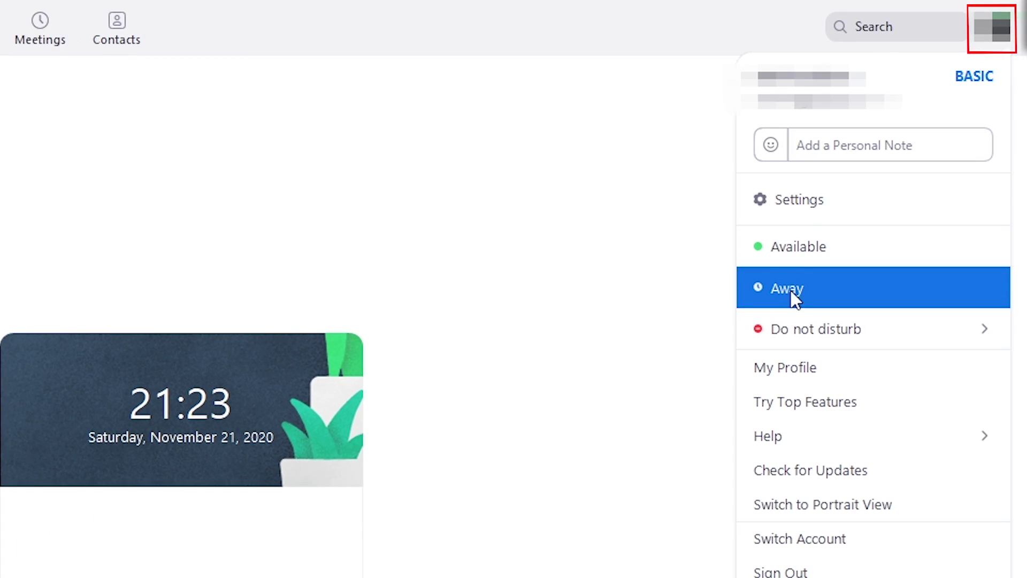
{"action": "mouse_move", "coordinate": [792, 337]}
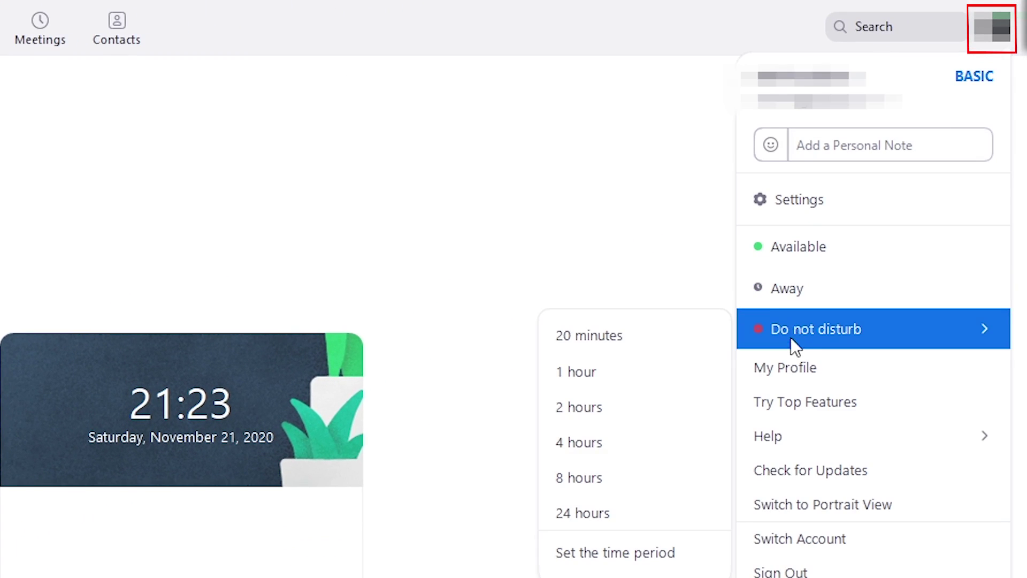
{"action": "left_click", "coordinate": [791, 209]}
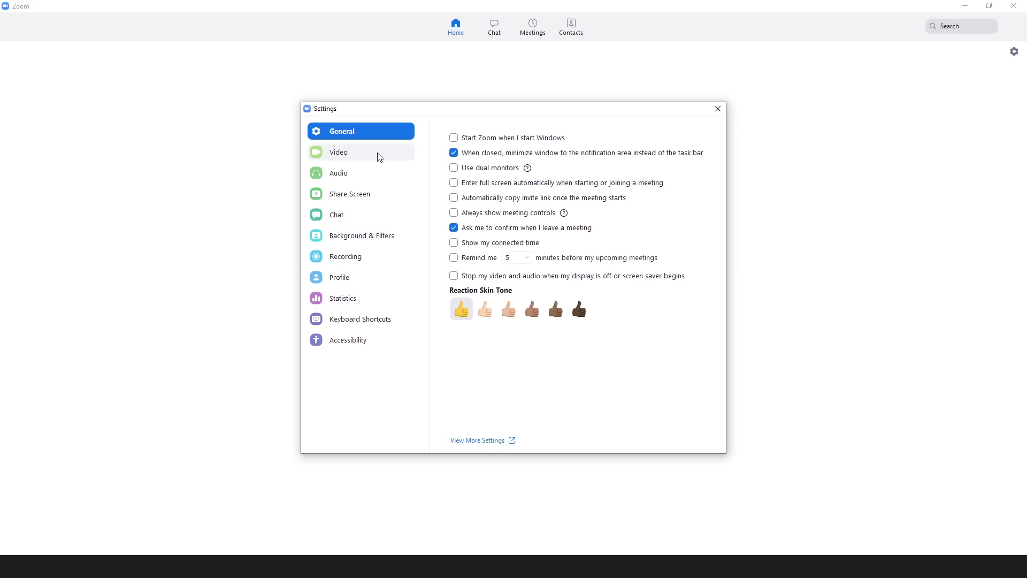
Review the Video and Audio settings pages, then close Settings
{"action": "left_click", "coordinate": [380, 156]}
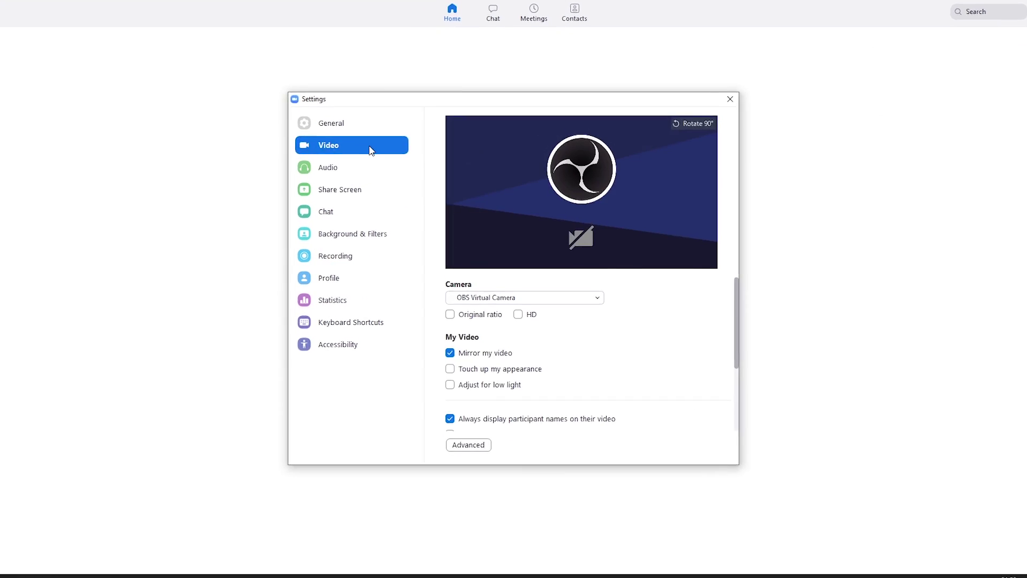
{"action": "left_click", "coordinate": [330, 155]}
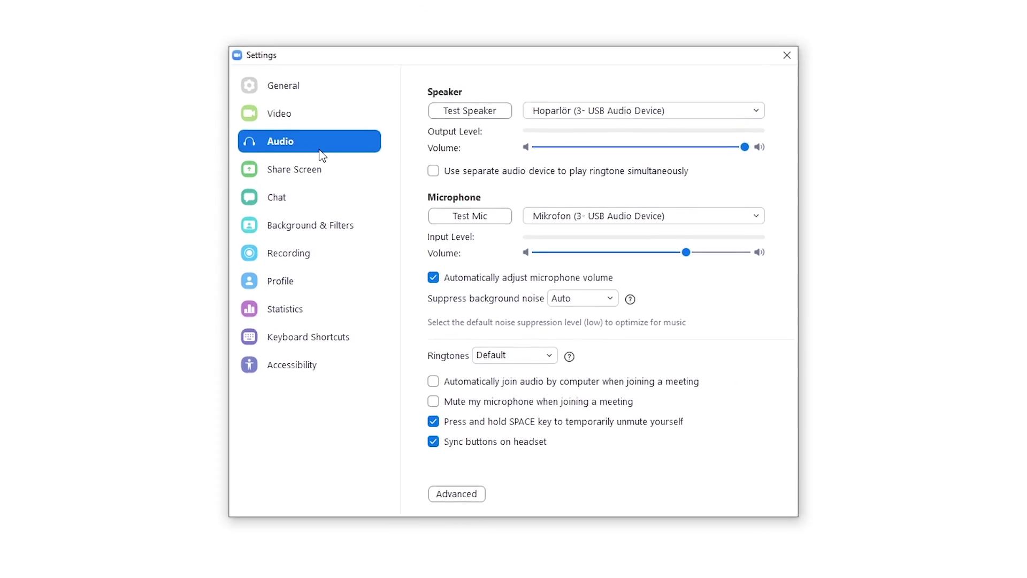
{"action": "left_click", "coordinate": [772, 66]}
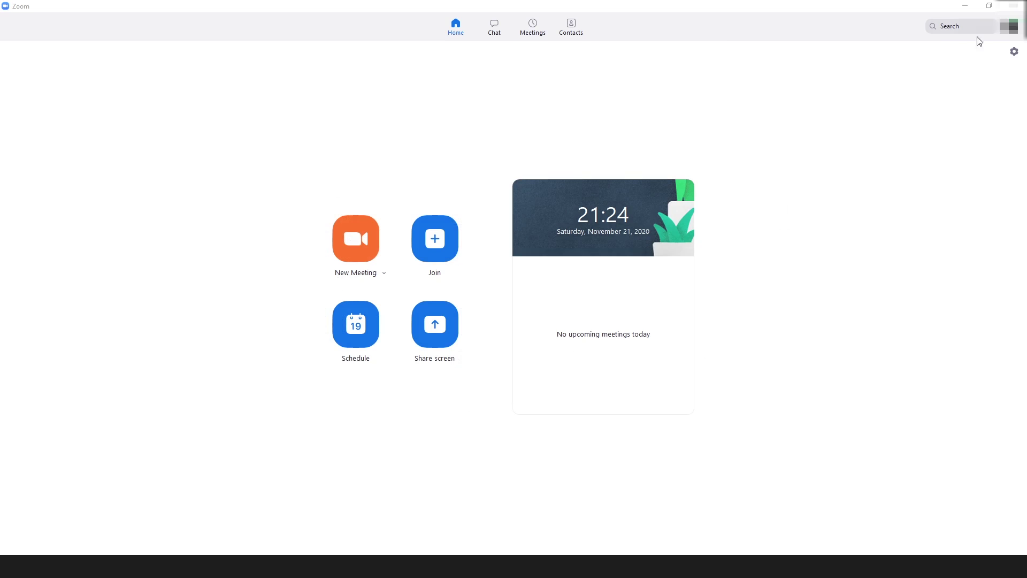
{"action": "left_click", "coordinate": [1009, 26]}
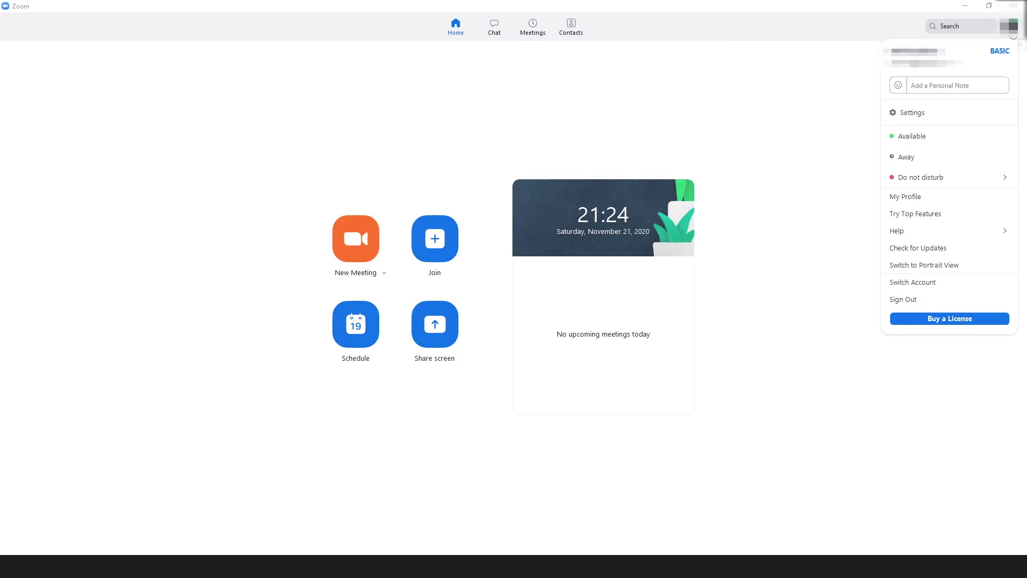
Open My Profile in the web portal and scroll through the Profile page
{"action": "left_click", "coordinate": [910, 196]}
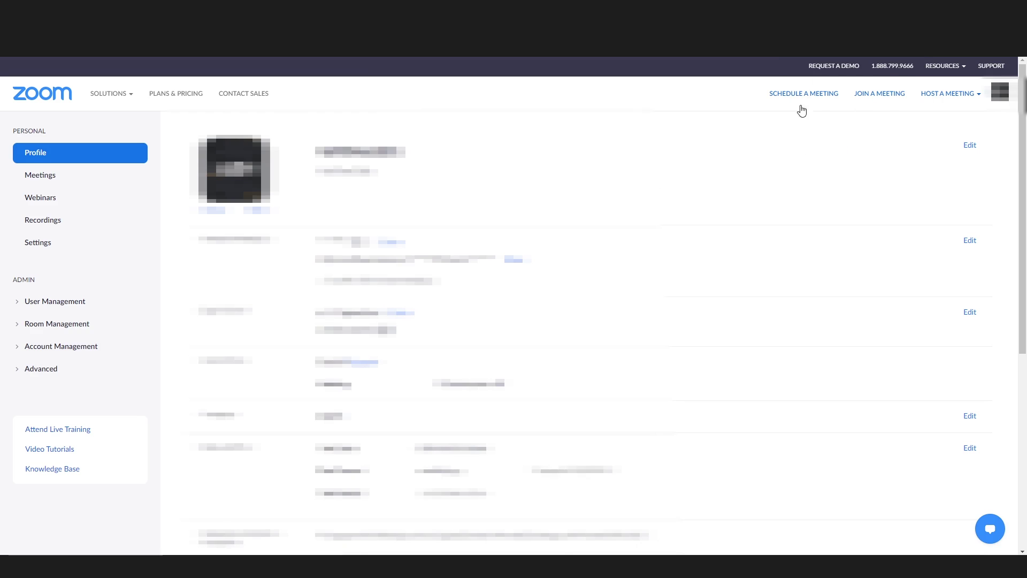
{"action": "scroll", "coordinate": [800, 108], "scroll_direction": "down", "scroll_amount": 2}
{"action": "scroll", "coordinate": [589, 331], "scroll_direction": "up", "scroll_amount": 1}
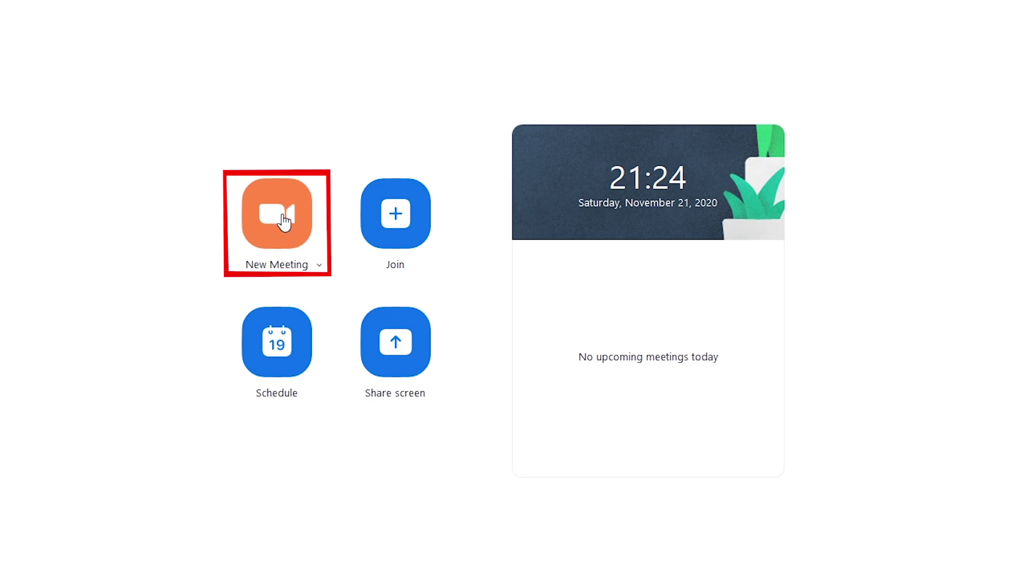
Join a meeting by ID with audio not connected and video turned off
{"action": "left_click", "coordinate": [395, 219]}
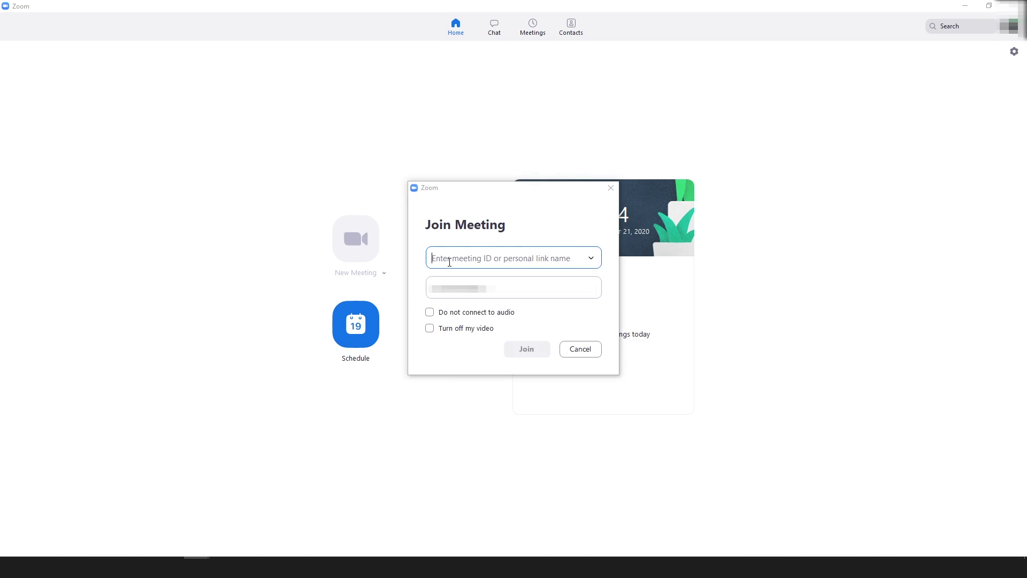
{"action": "type", "text": "blalba"}
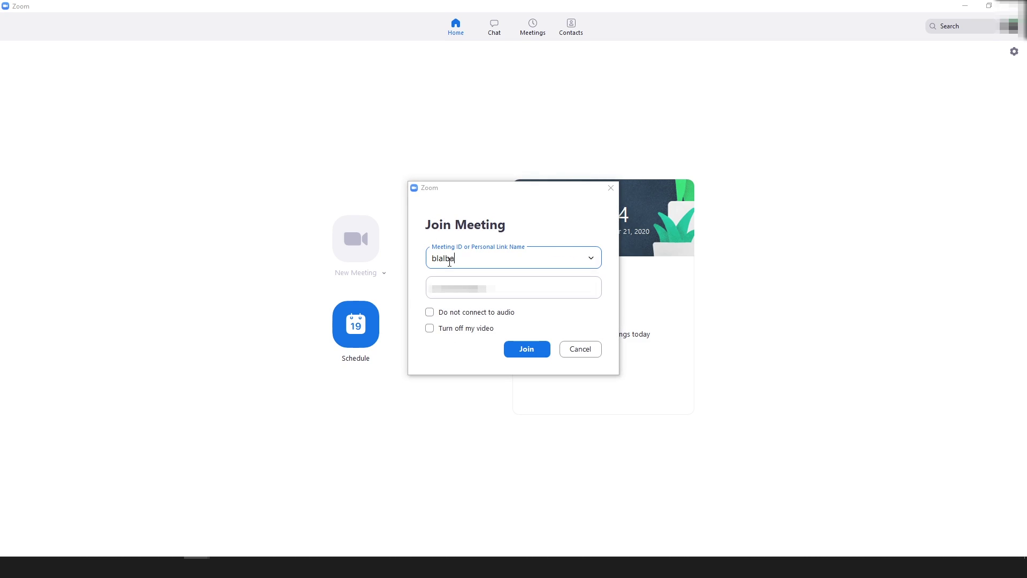
{"action": "left_click", "coordinate": [430, 313]}
{"action": "left_click", "coordinate": [429, 328]}
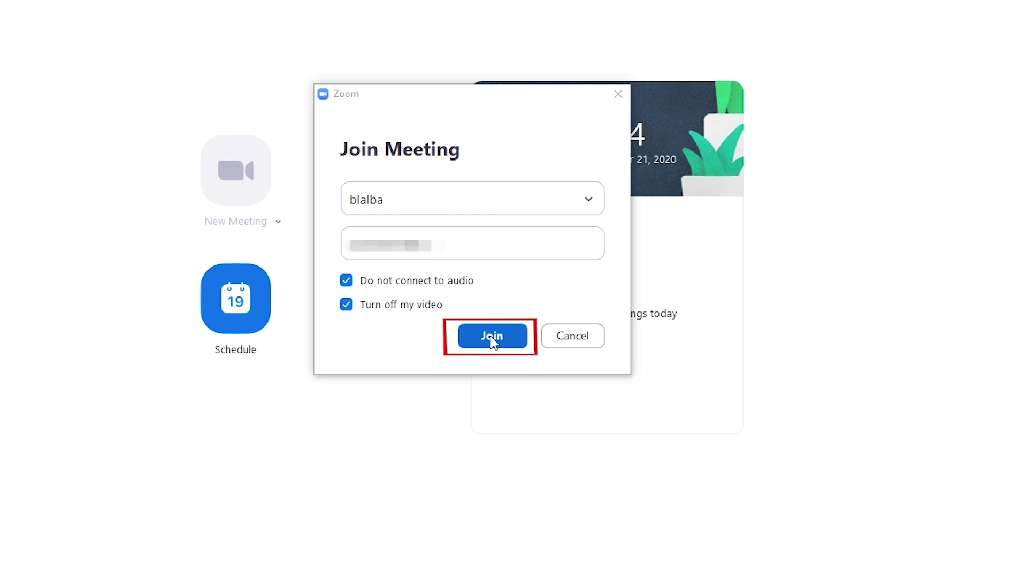
{"action": "left_click", "coordinate": [492, 337]}
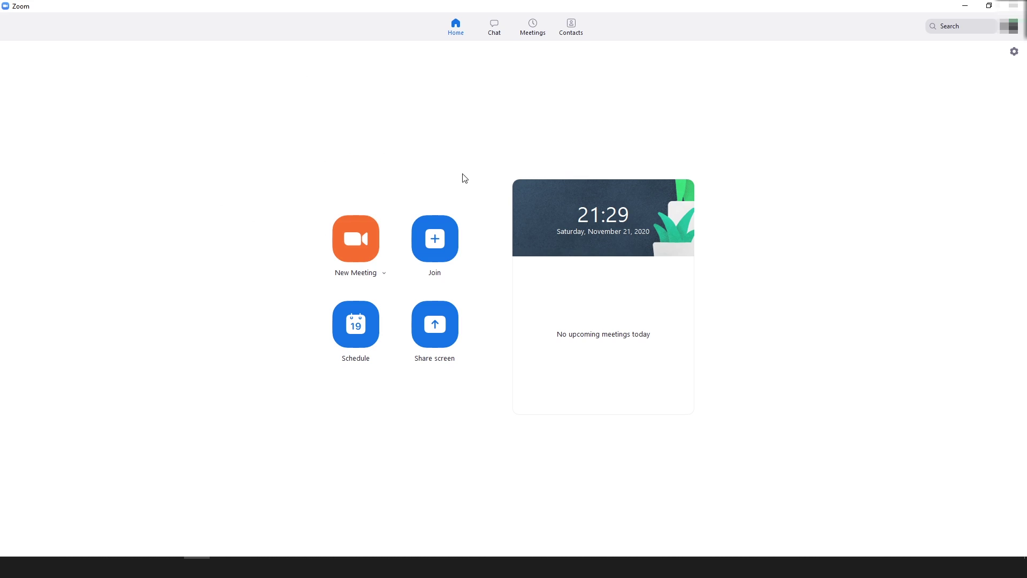
Start the My Personal Meeting ID meeting and join with computer audio
{"action": "left_click", "coordinate": [535, 30]}
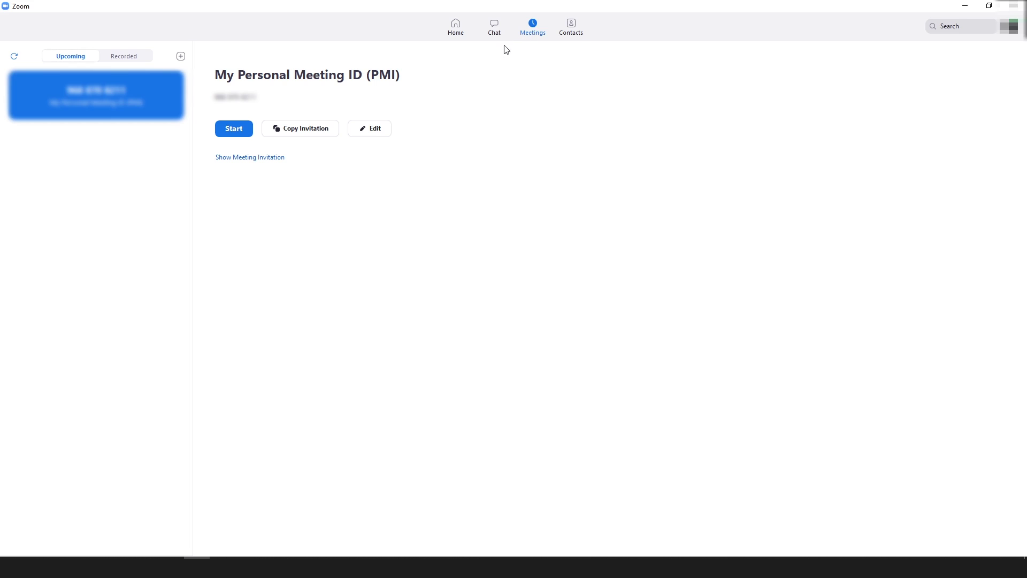
{"action": "left_click", "coordinate": [235, 129]}
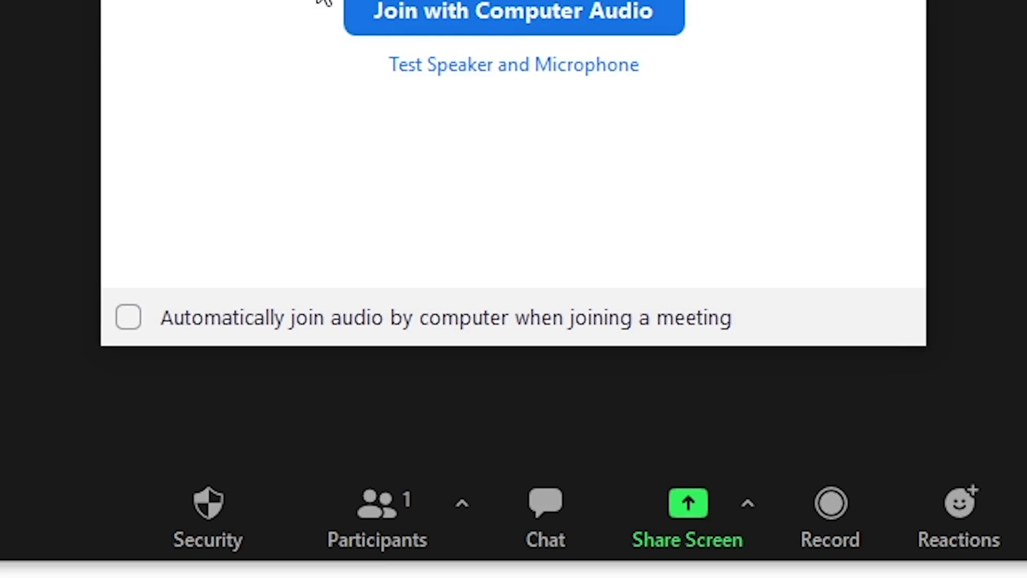
{"action": "left_click", "coordinate": [488, 256]}
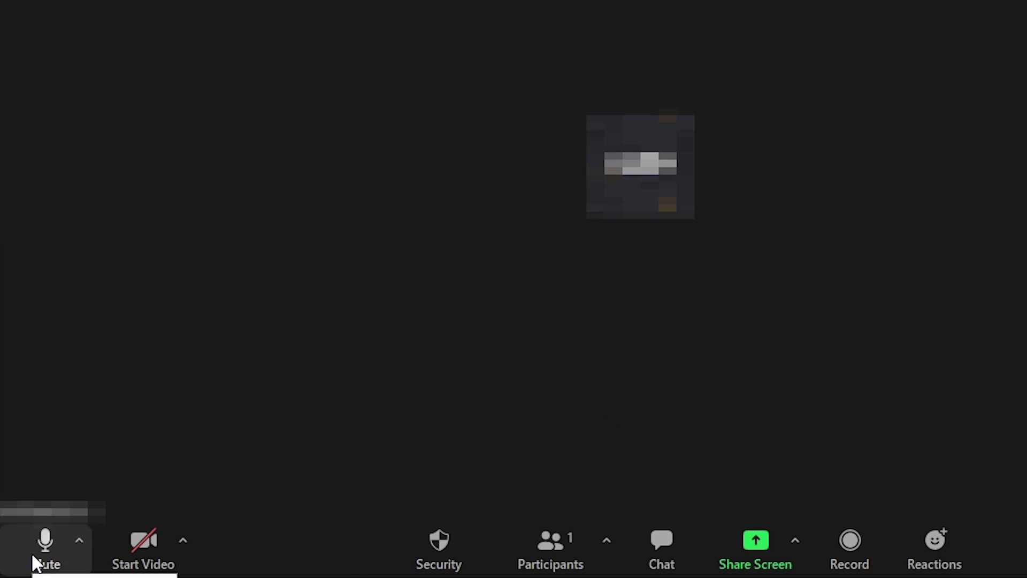
Toggle the camera on and back off, then show the participants list
{"action": "left_click", "coordinate": [138, 551]}
{"action": "left_click", "coordinate": [140, 550]}
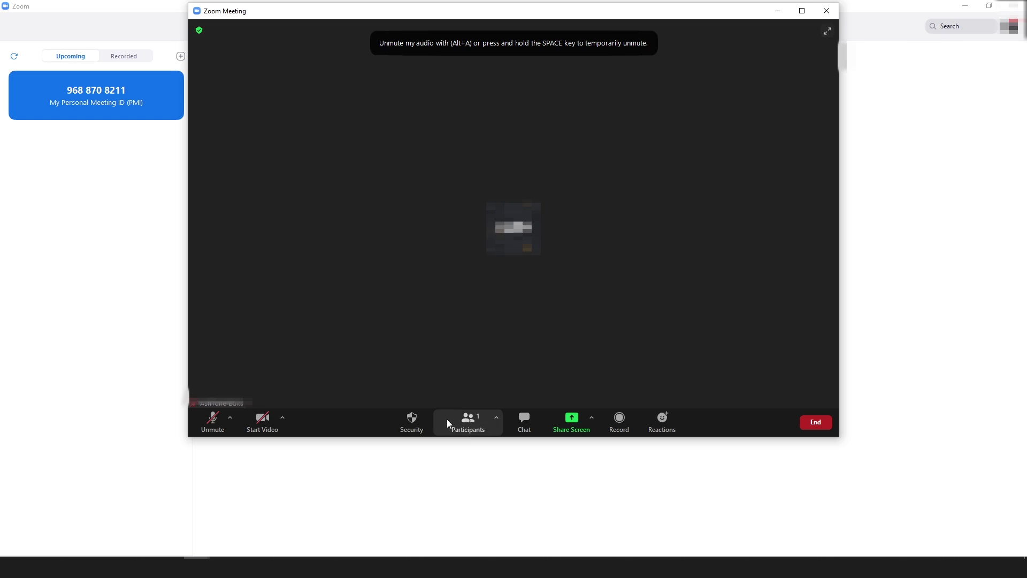
{"action": "left_click", "coordinate": [468, 422]}
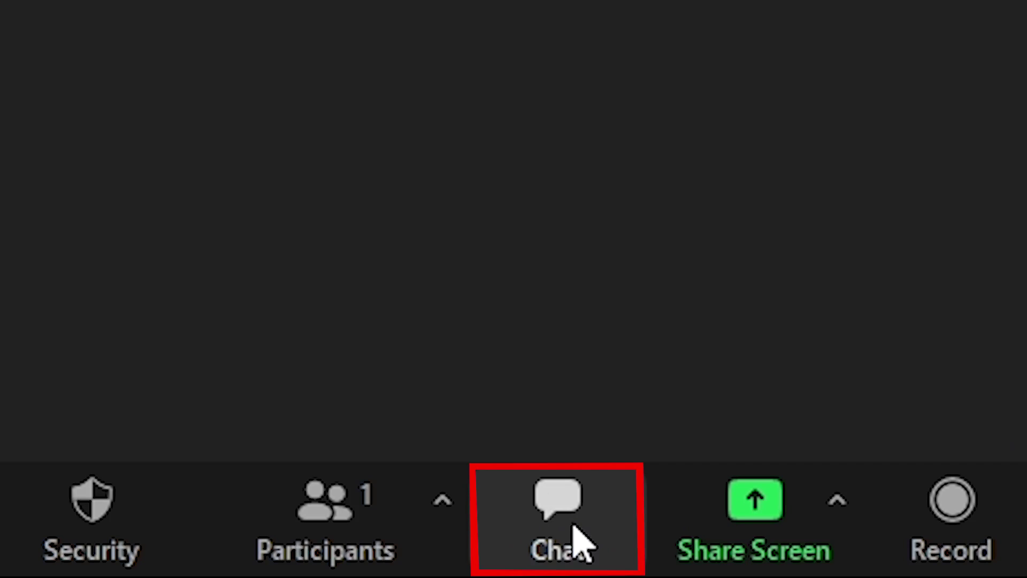
Open the meeting chat, start recording, and bring up the screen-share picker
{"action": "left_click", "coordinate": [581, 542]}
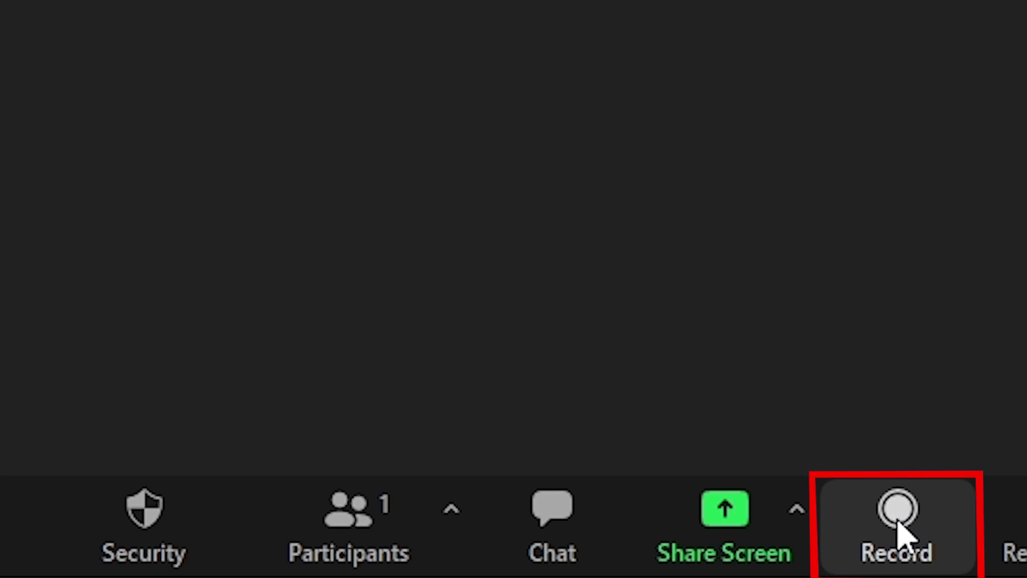
{"action": "left_click", "coordinate": [900, 526]}
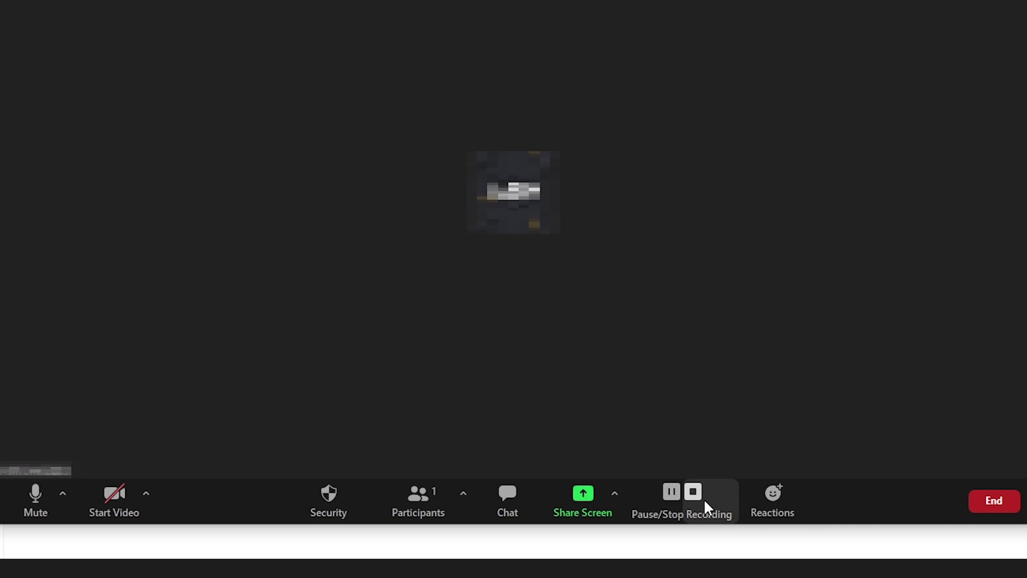
{"action": "left_click", "coordinate": [573, 499]}
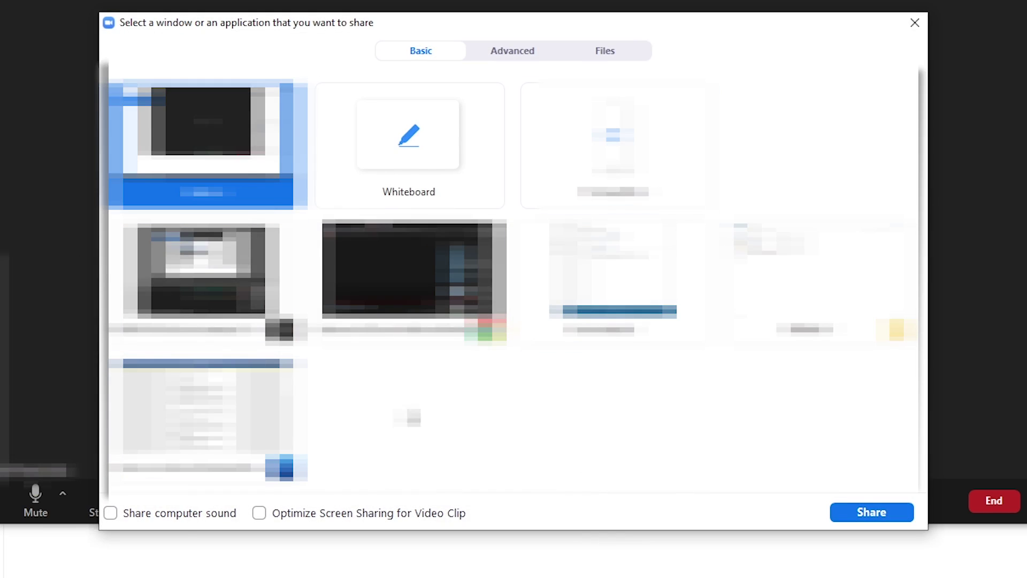
Share the Whiteboard, draw a red freehand line across it, and stop sharing
{"action": "left_click", "coordinate": [427, 194]}
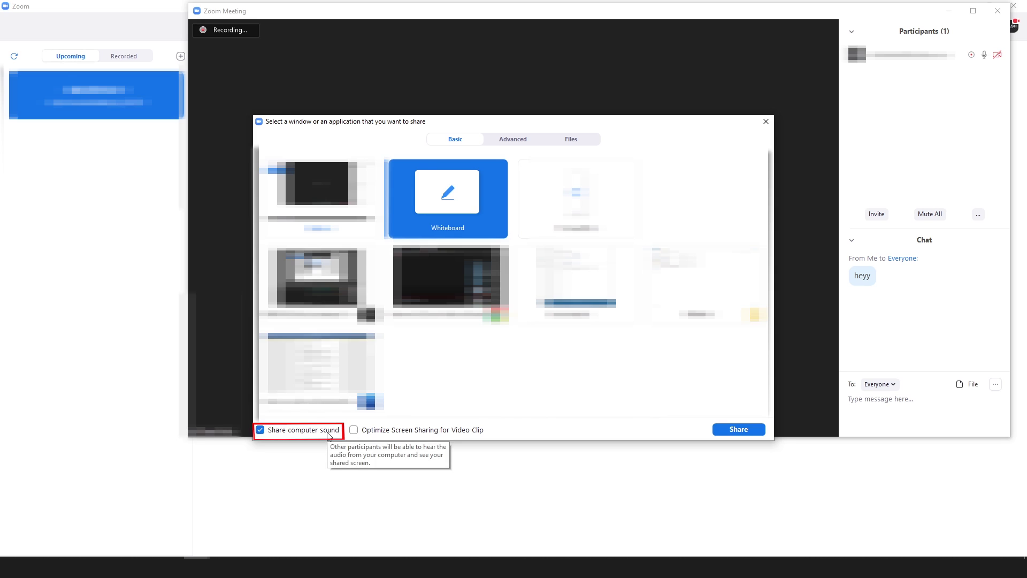
{"action": "left_click", "coordinate": [739, 430]}
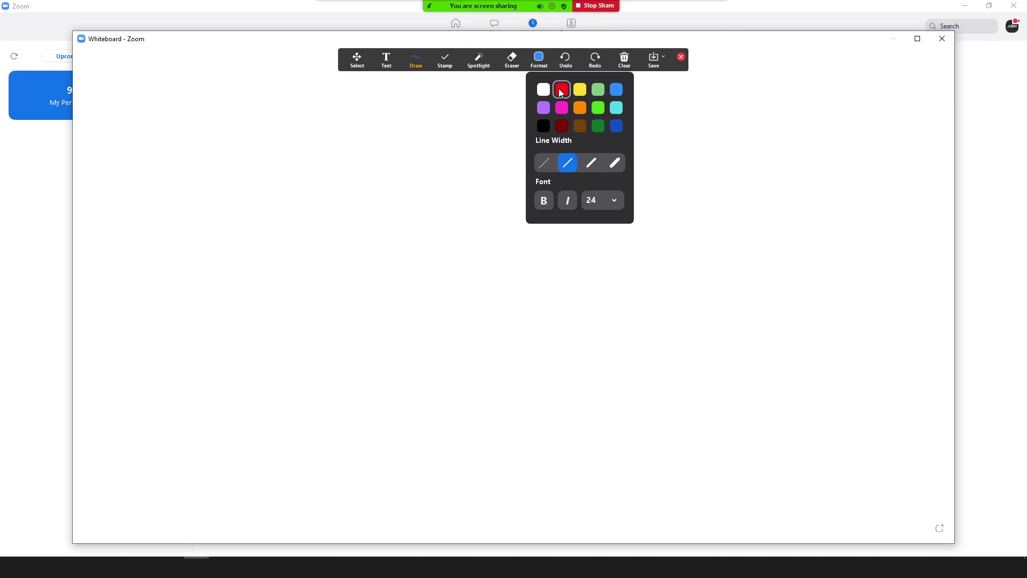
{"action": "left_click", "coordinate": [562, 89]}
{"action": "mouse_move", "coordinate": [429, 228]}
{"action": "left_mouse_down"}
{"action": "mouse_move", "coordinate": [478, 158]}
{"action": "mouse_move", "coordinate": [495, 222]}
{"action": "mouse_move", "coordinate": [666, 235]}
{"action": "left_mouse_up"}
{"action": "mouse_move", "coordinate": [554, 4]}
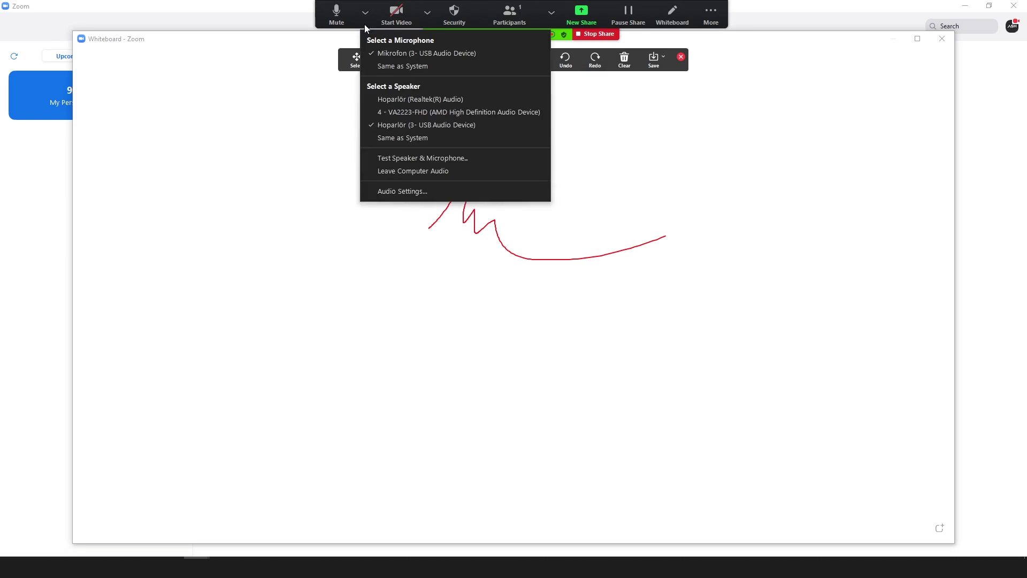
{"action": "left_click", "coordinate": [599, 35]}
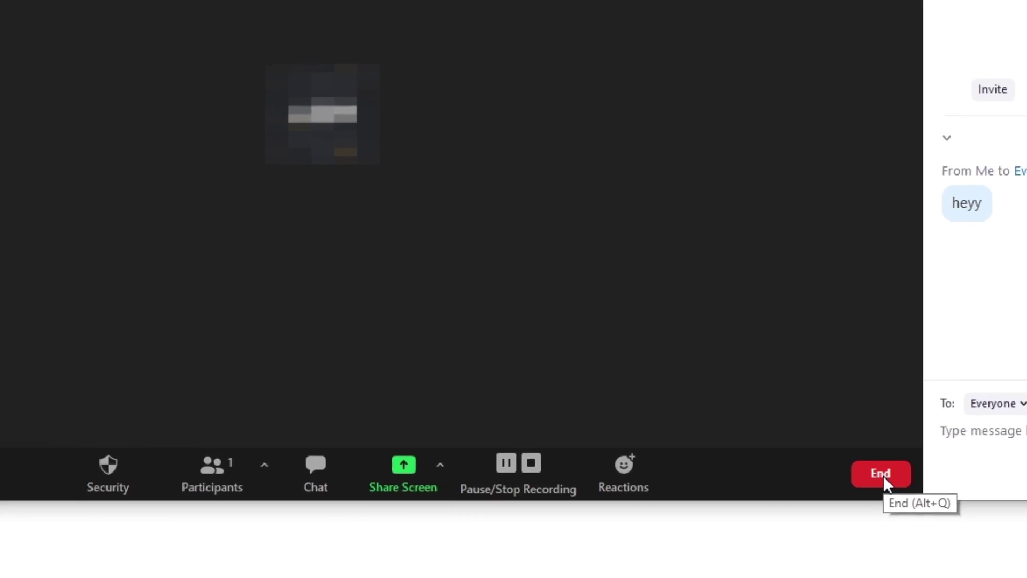
Bring up Zoom's end-meeting prompt offering End Meeting for All or Leave Meeting
{"action": "left_click", "coordinate": [907, 493]}
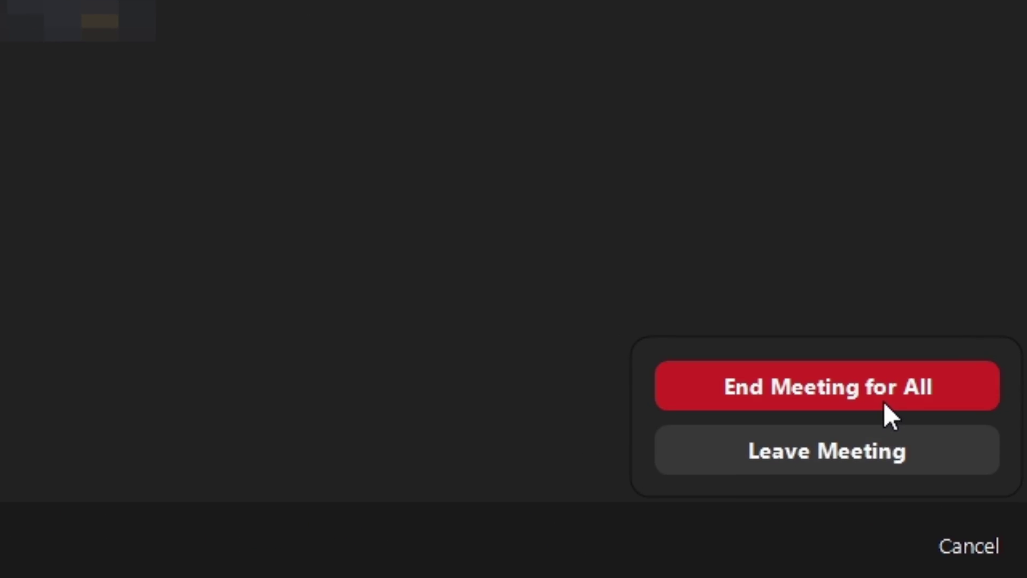